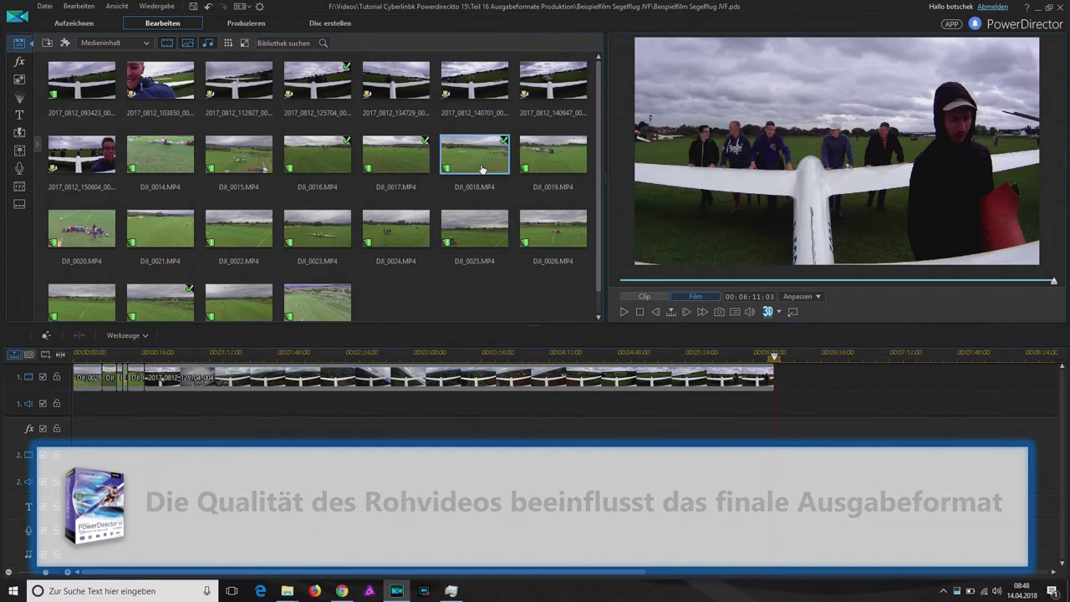
Step: Examine the file, video and audio properties of the library clip 2017_0812_125704_004.MP4, and close the properties dialog
right_click(307, 90)
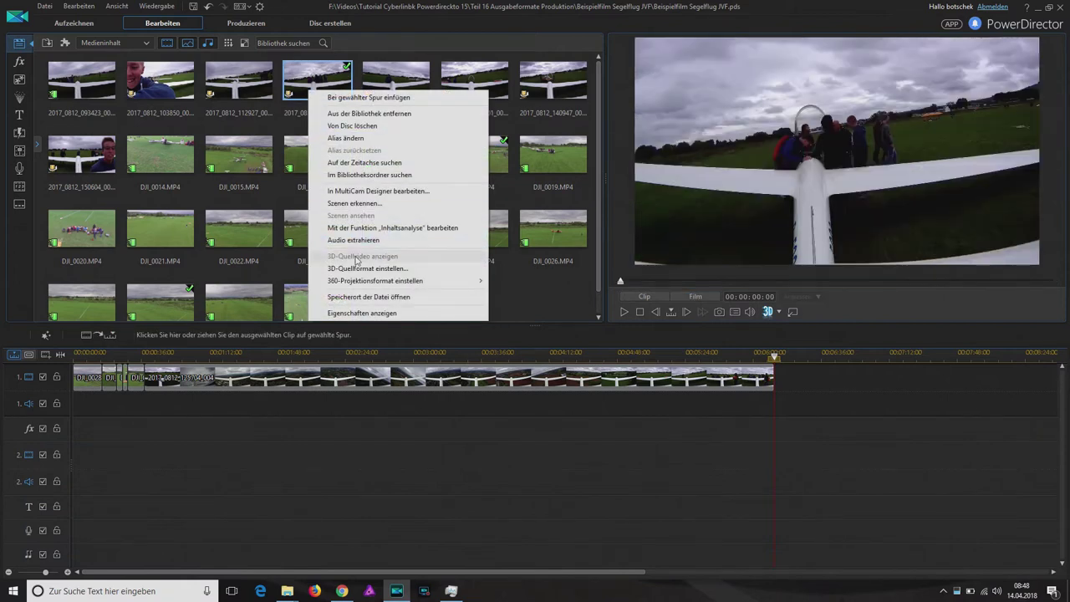
click(368, 313)
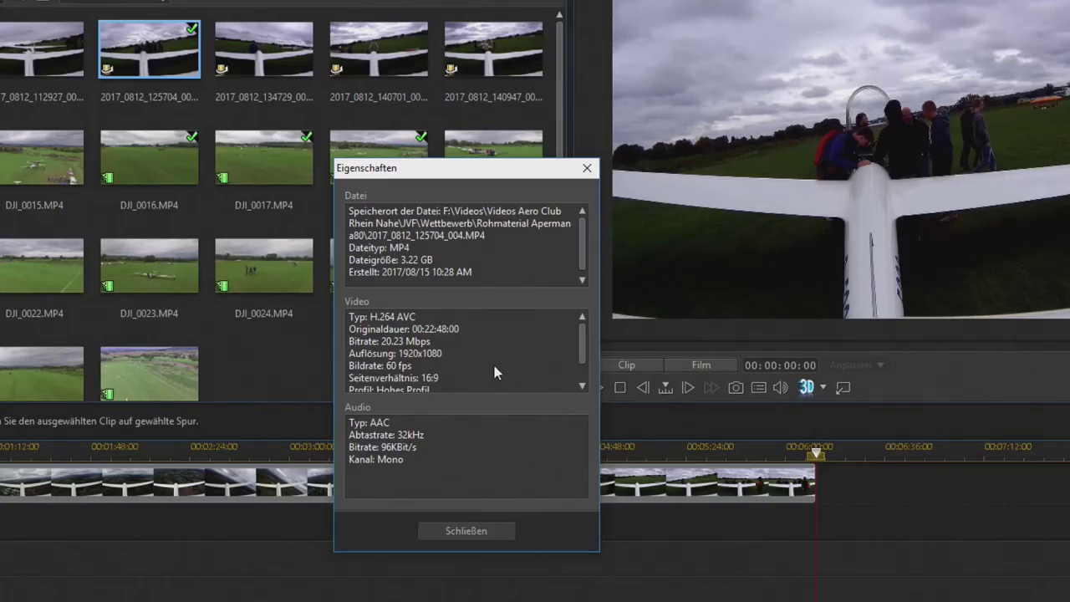
scroll(449, 371, down, 1)
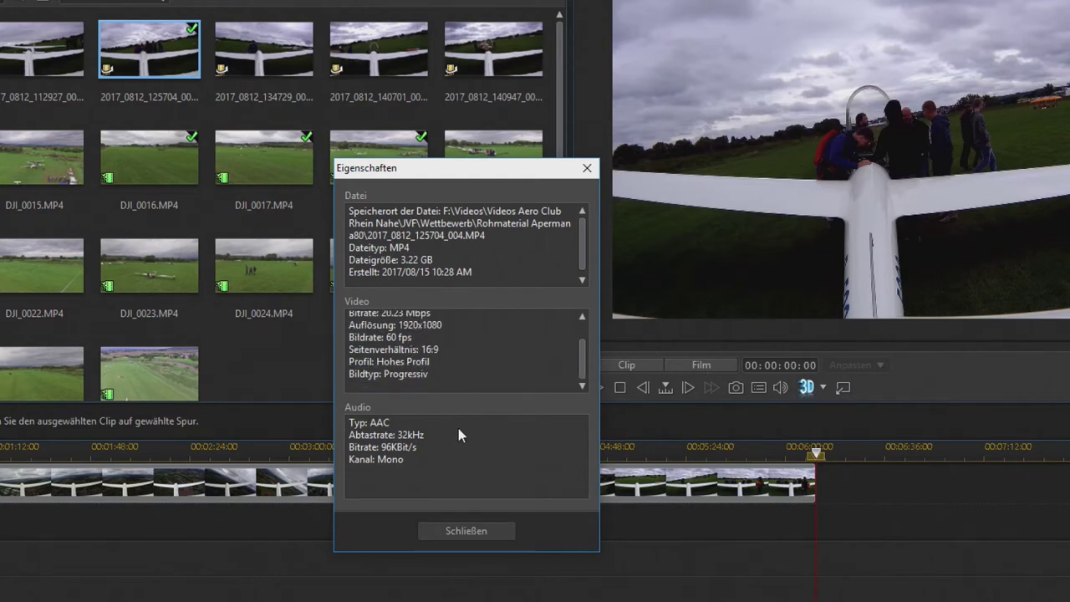
scroll(514, 253, down, 1)
scroll(514, 253, up, 1)
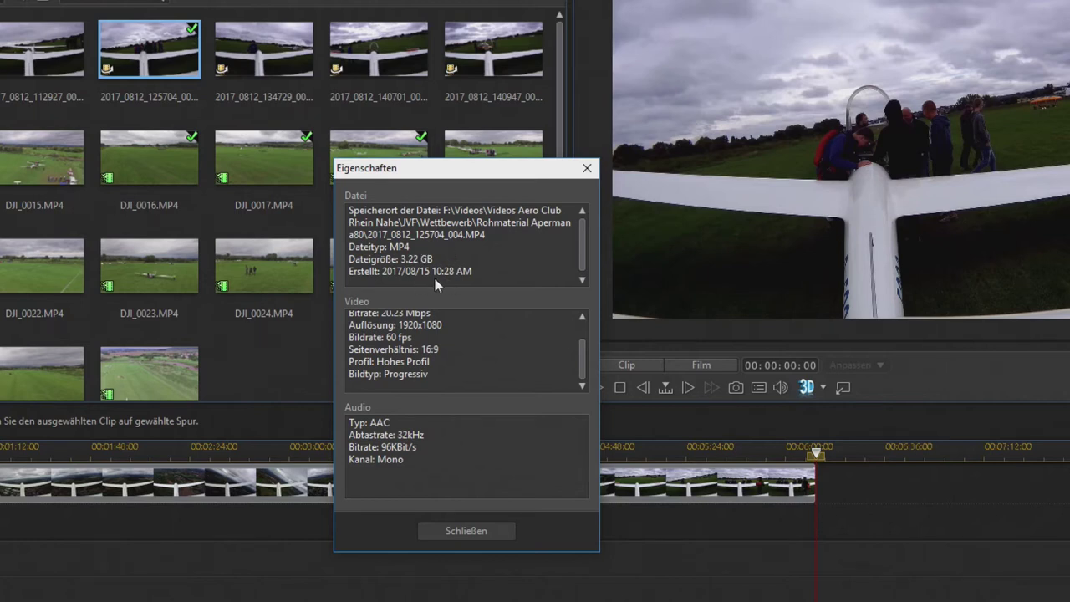
scroll(470, 335, up, 1)
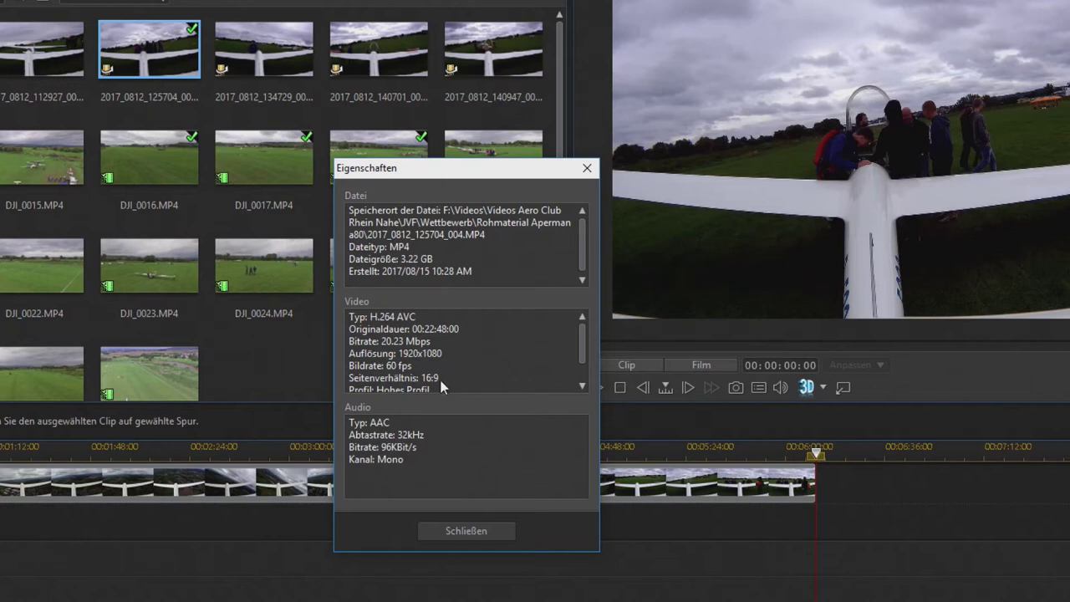
scroll(442, 386, down, 2)
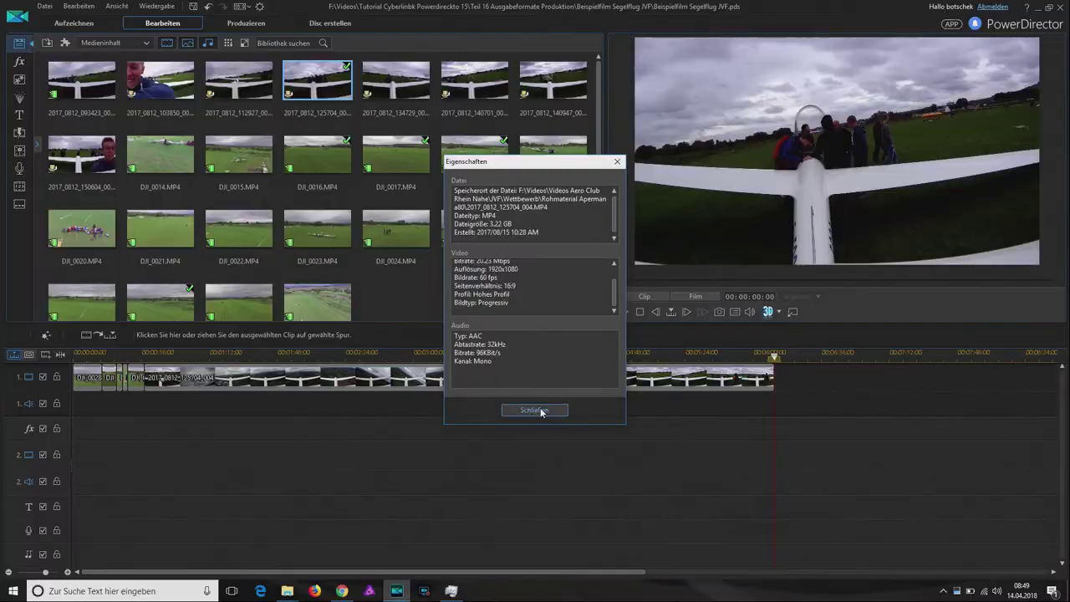
click(466, 531)
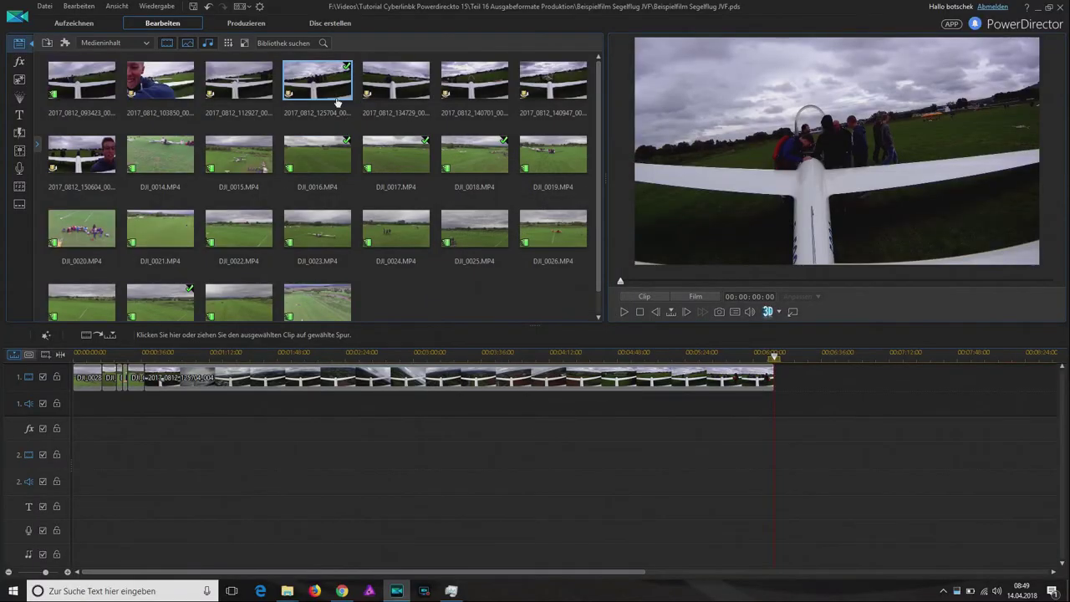
Step: Examine the resolution, bitrate and frame rate in the properties of DJI_0016.MP4, and close the properties dialog
click(328, 164)
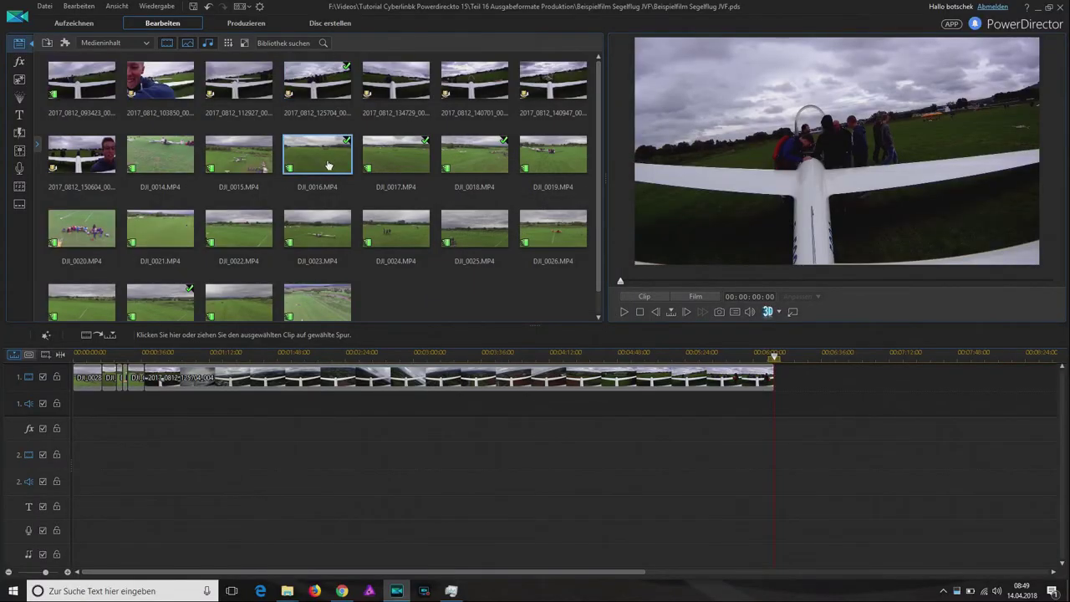
right_click(328, 163)
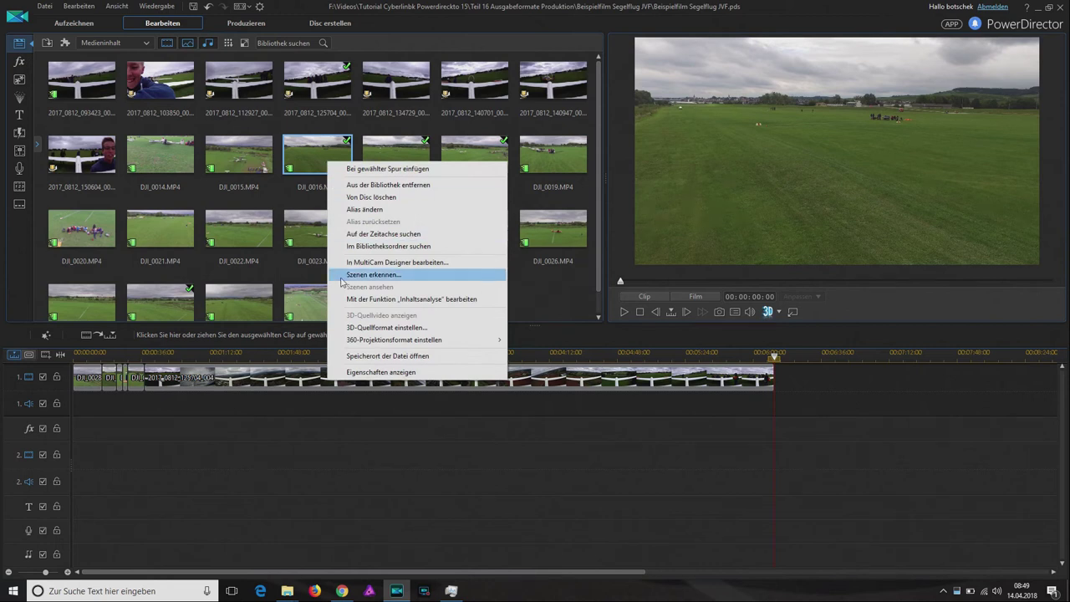
click(373, 372)
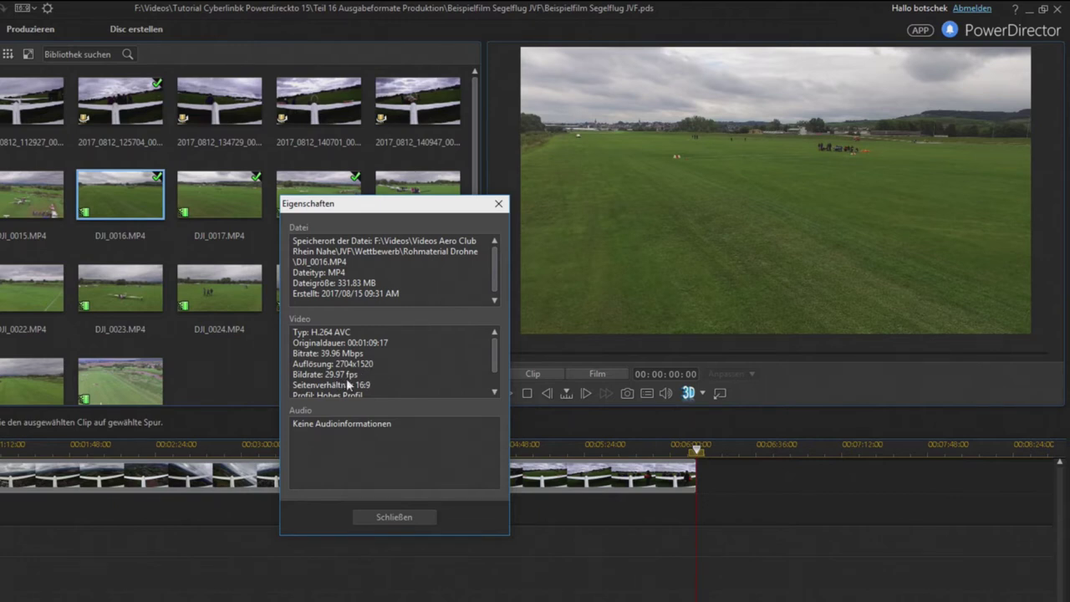
click(397, 516)
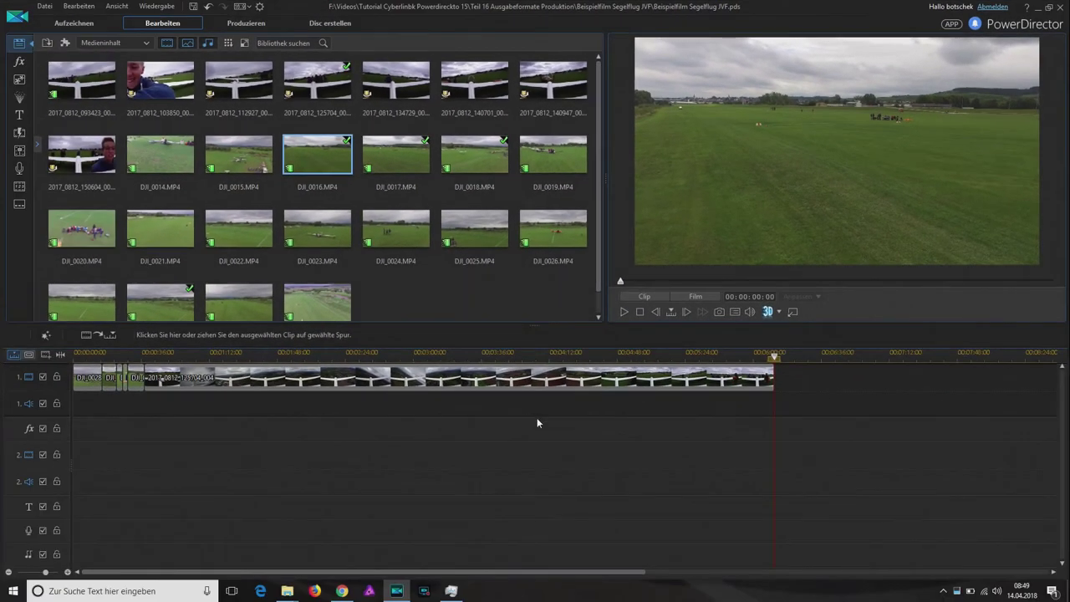
Step: Preview the edited film from near the start of the timeline and pause it after a few clips
click(90, 355)
click(625, 313)
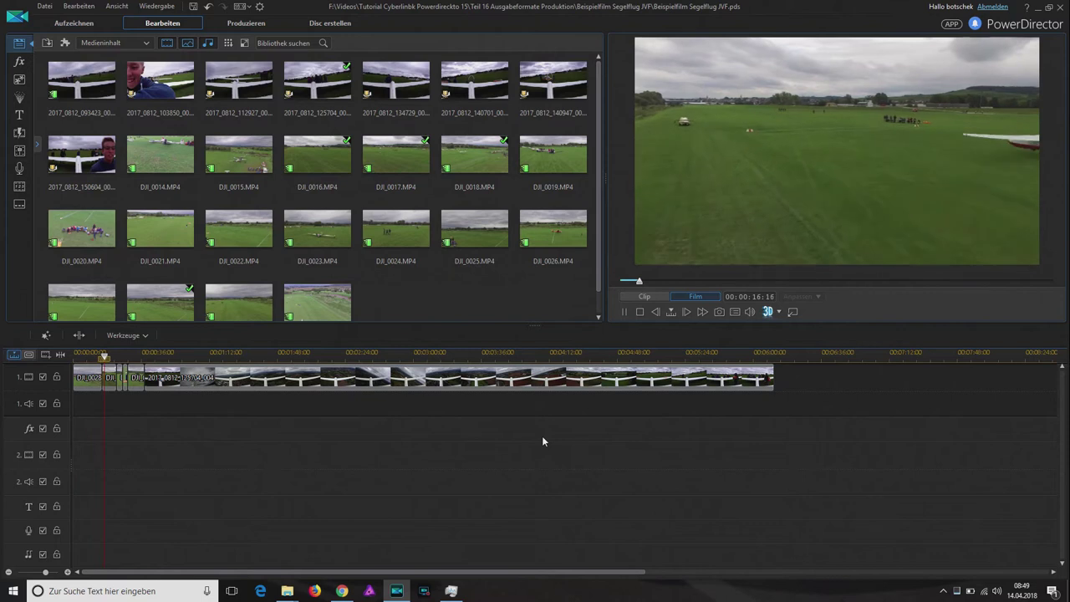
click(626, 311)
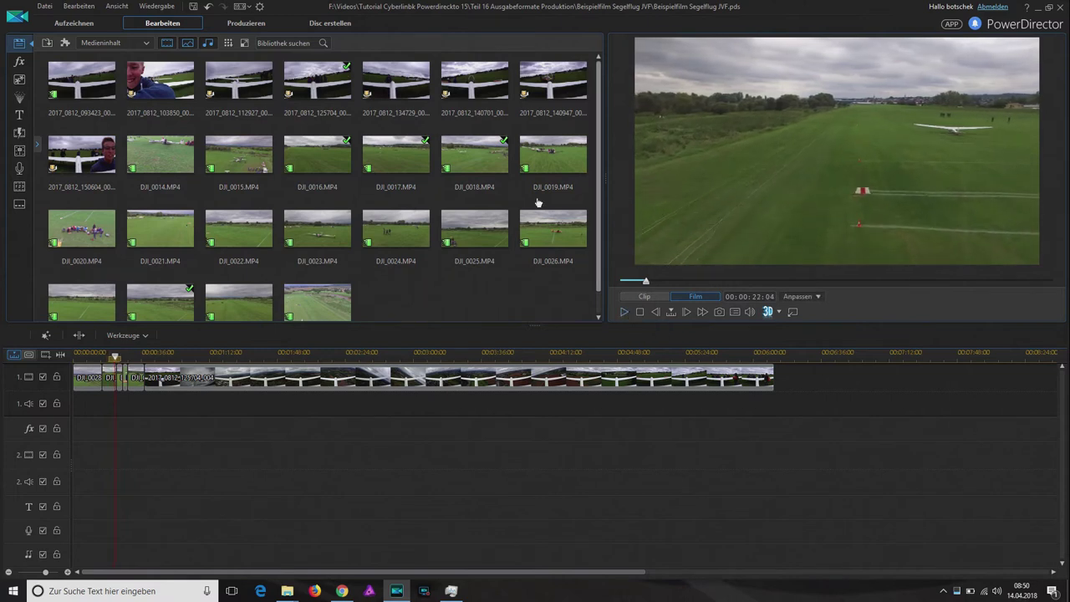
Step: Switch to producing the film, choose the AVI file format, and review its available profile types and quality options
click(261, 27)
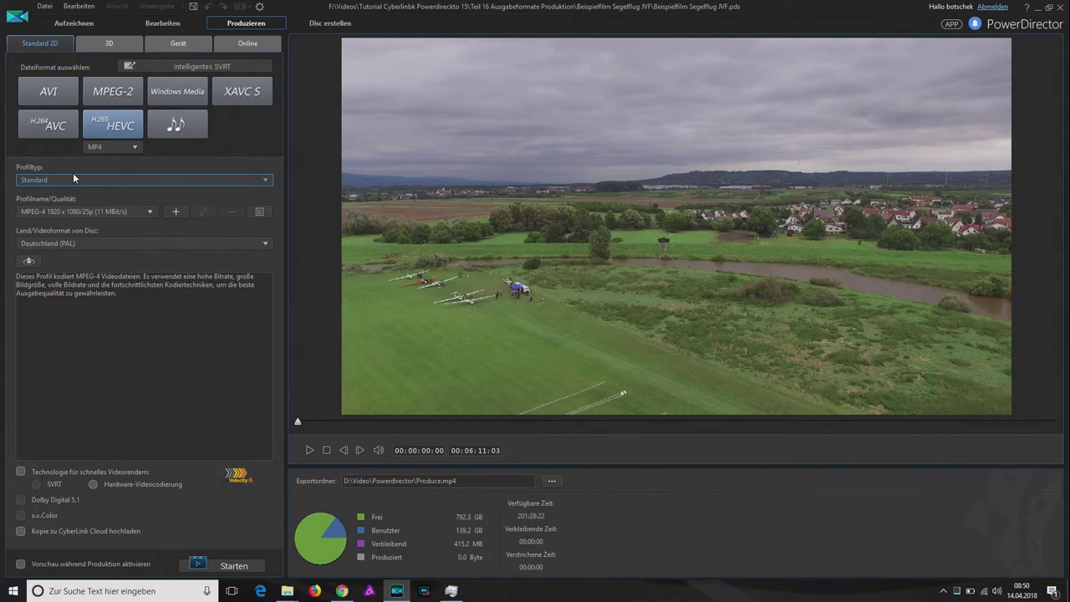
click(72, 107)
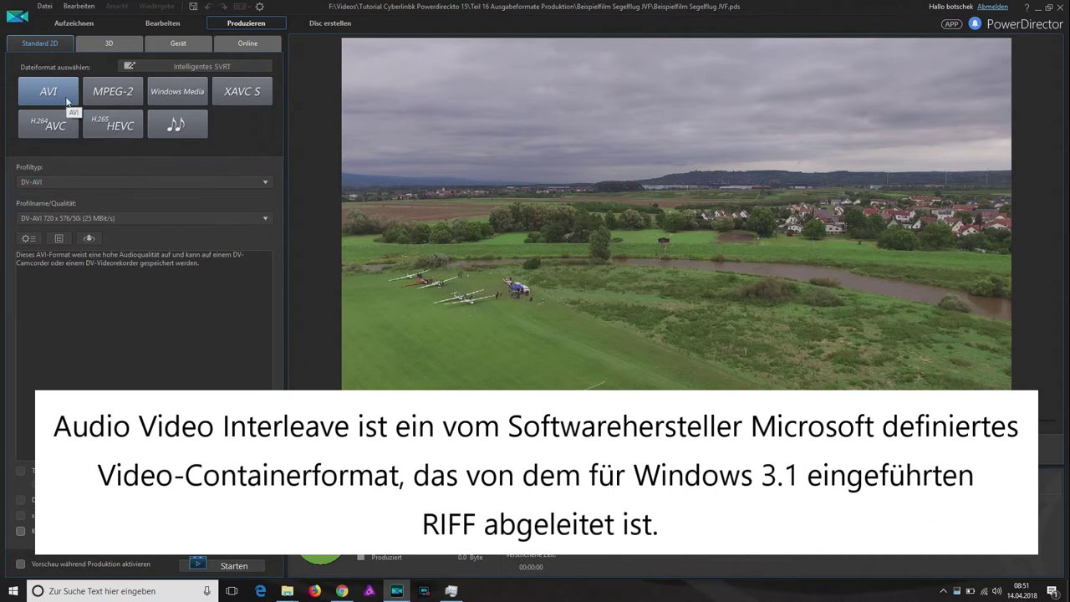
click(112, 185)
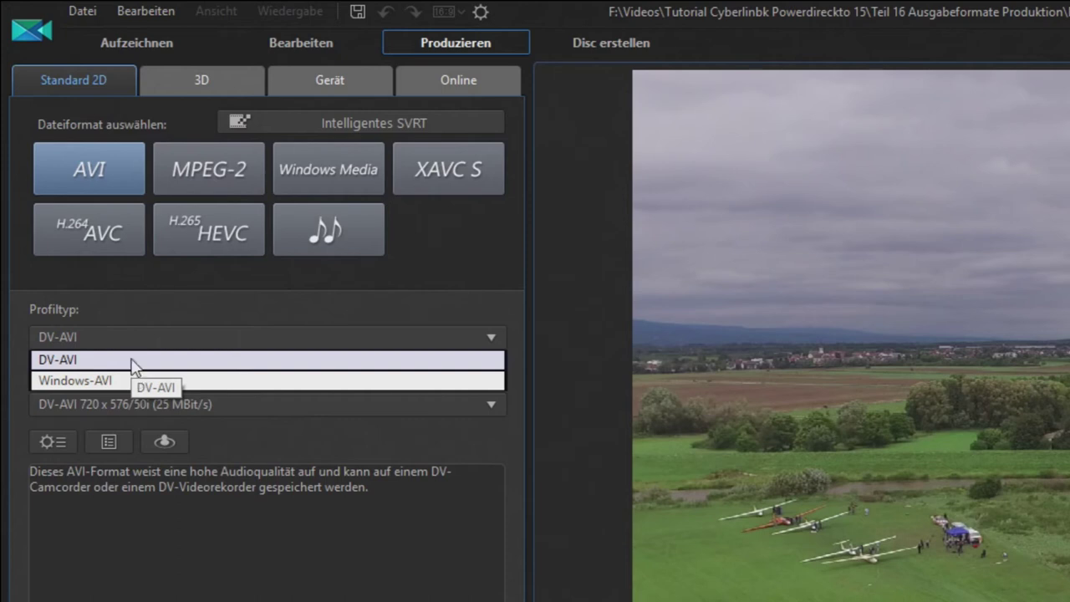
click(265, 310)
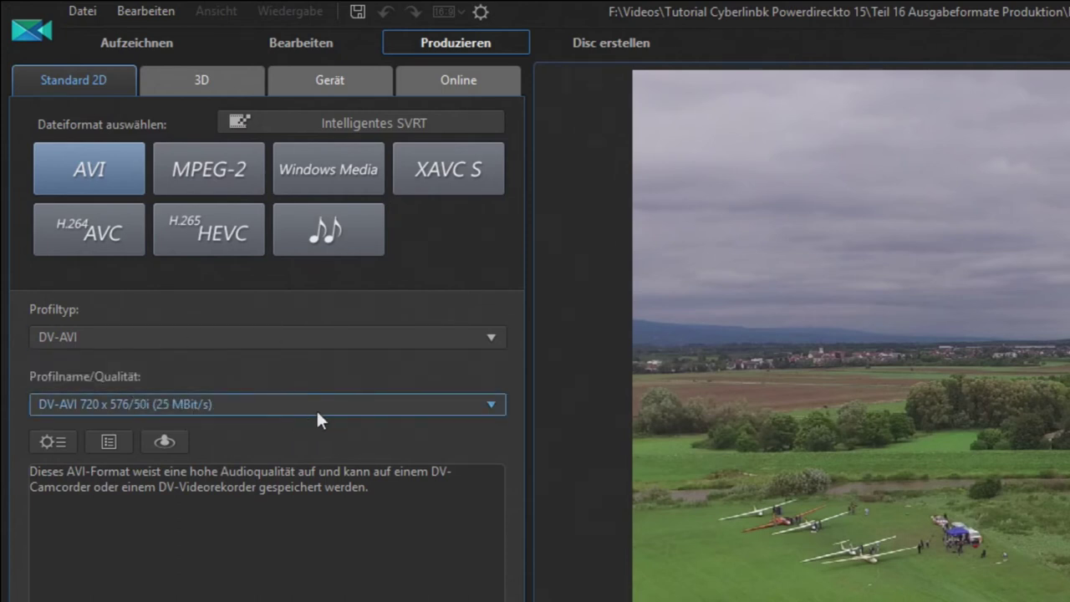
click(445, 409)
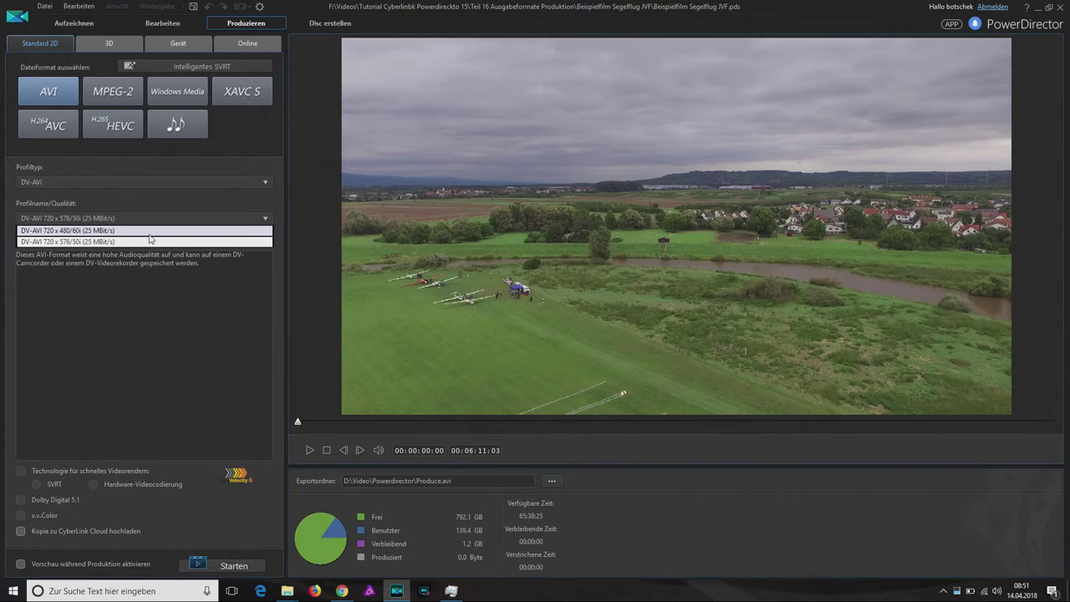
click(170, 292)
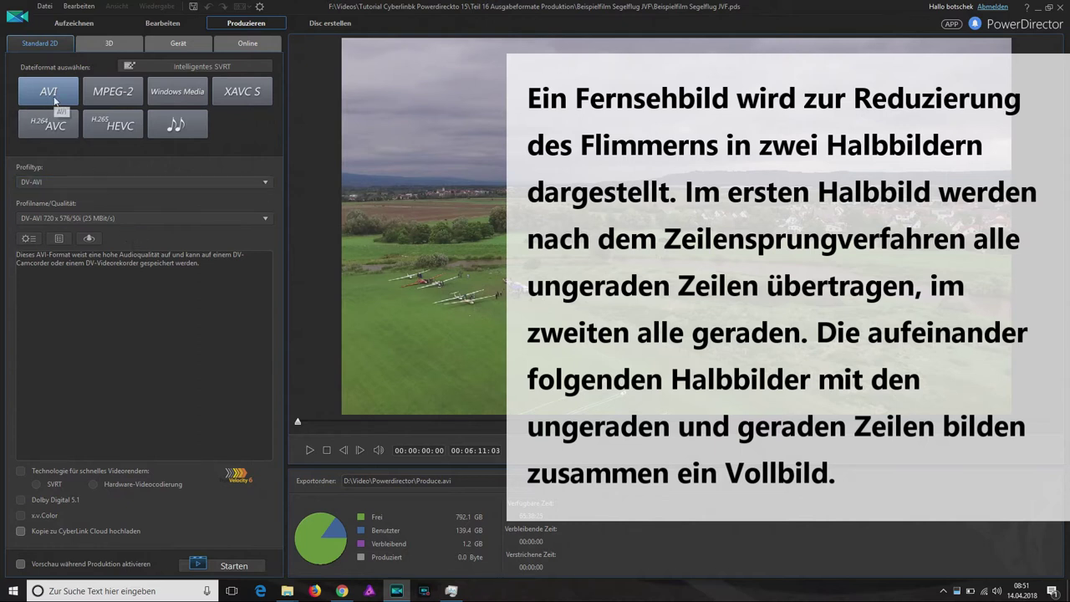
Step: Choose the MPEG-2 file format with the quality profile MPEG-2, 1920 x 1080/50i (25 MBit/s)
click(109, 99)
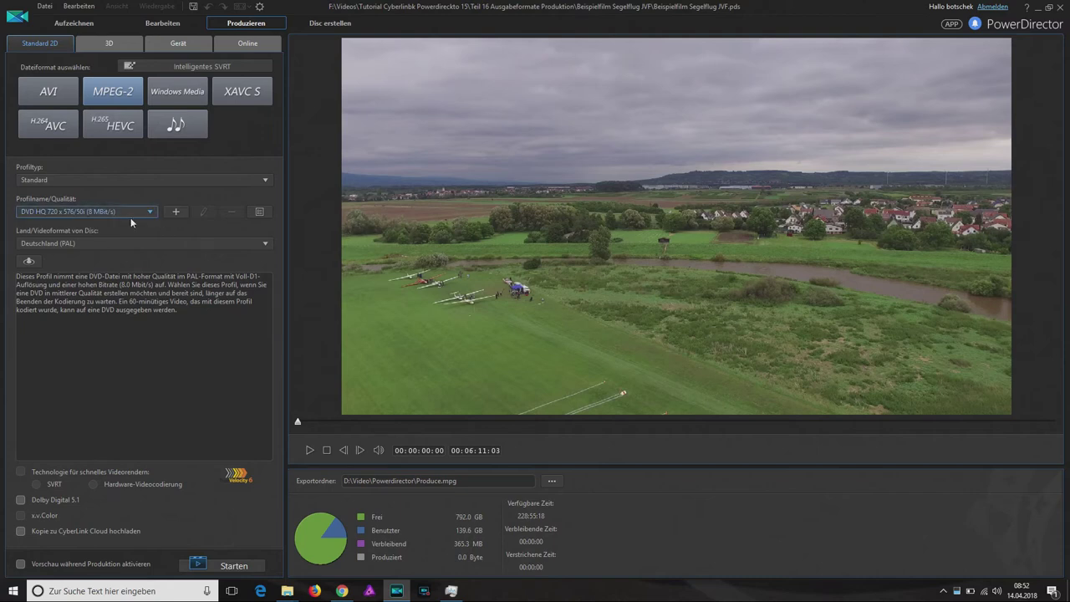
click(151, 216)
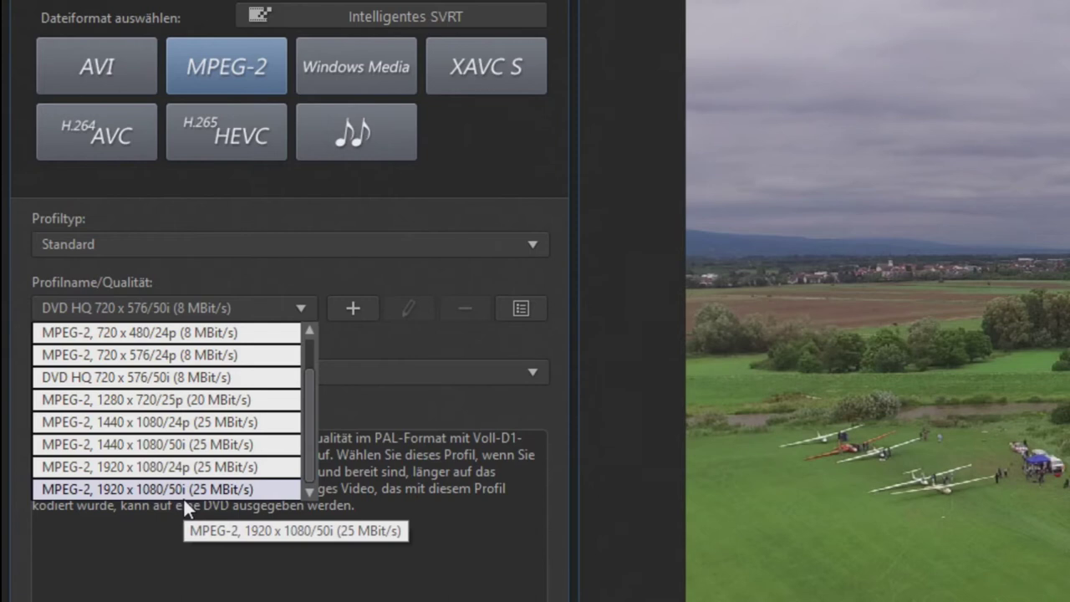
click(127, 494)
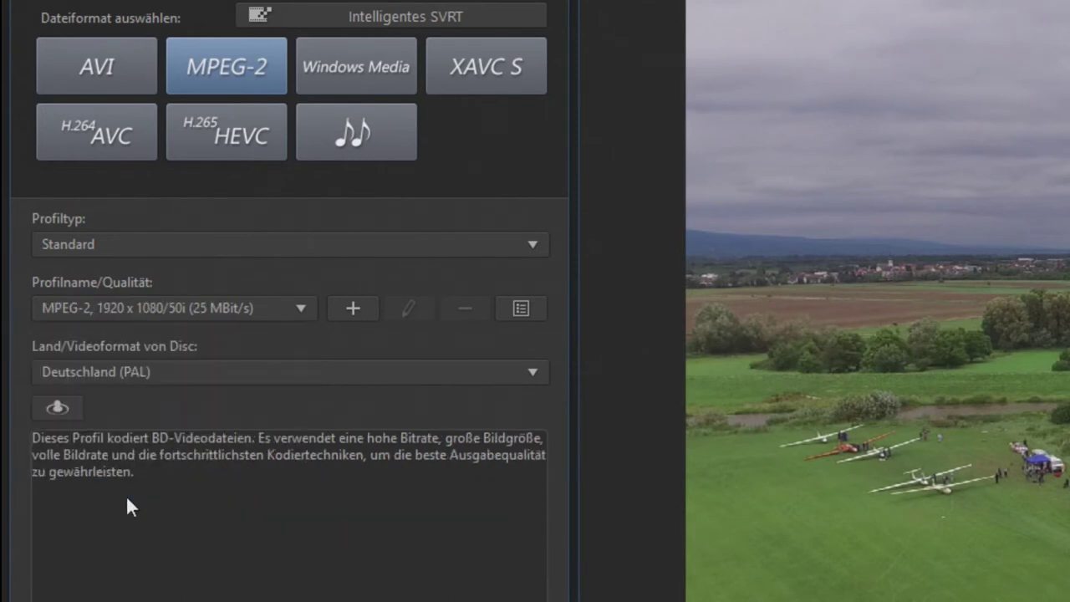
Step: Try Guam (NTSC) as the disc's country/video format, and change it to Österreich (PAL)
click(342, 377)
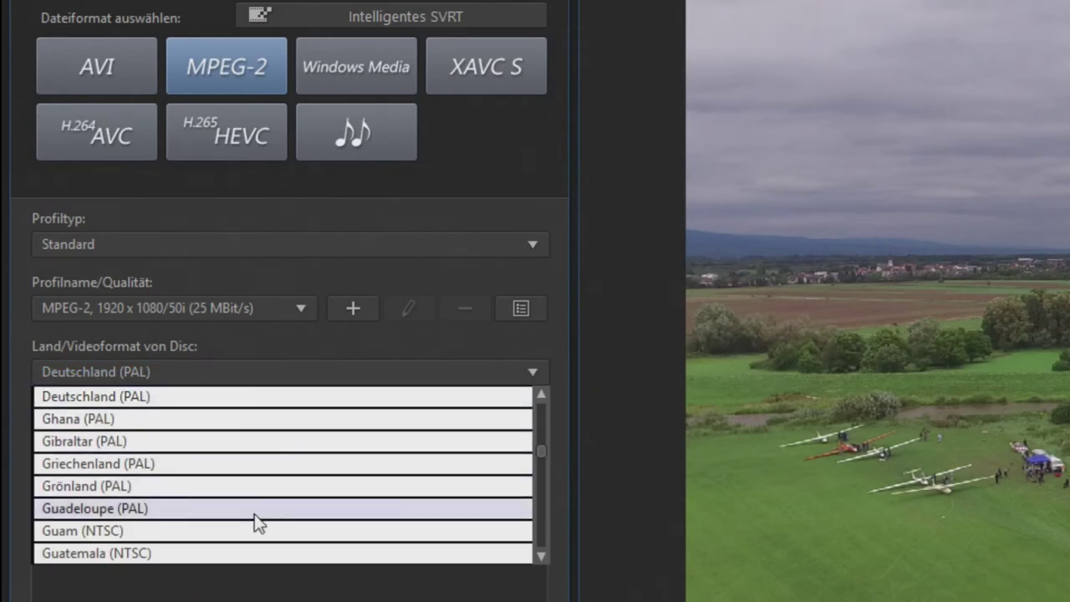
click(241, 532)
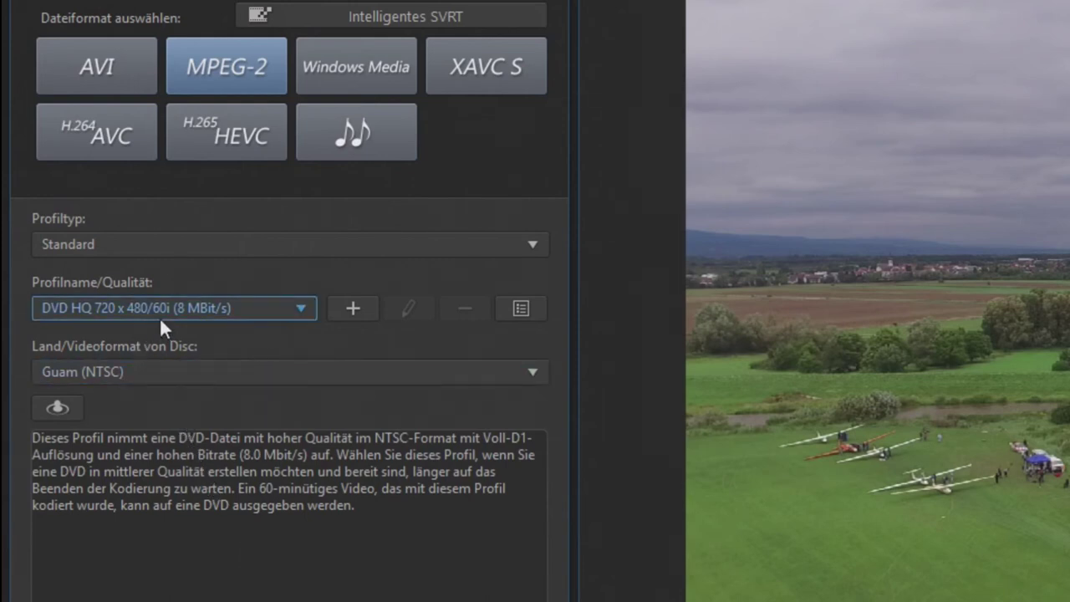
click(356, 377)
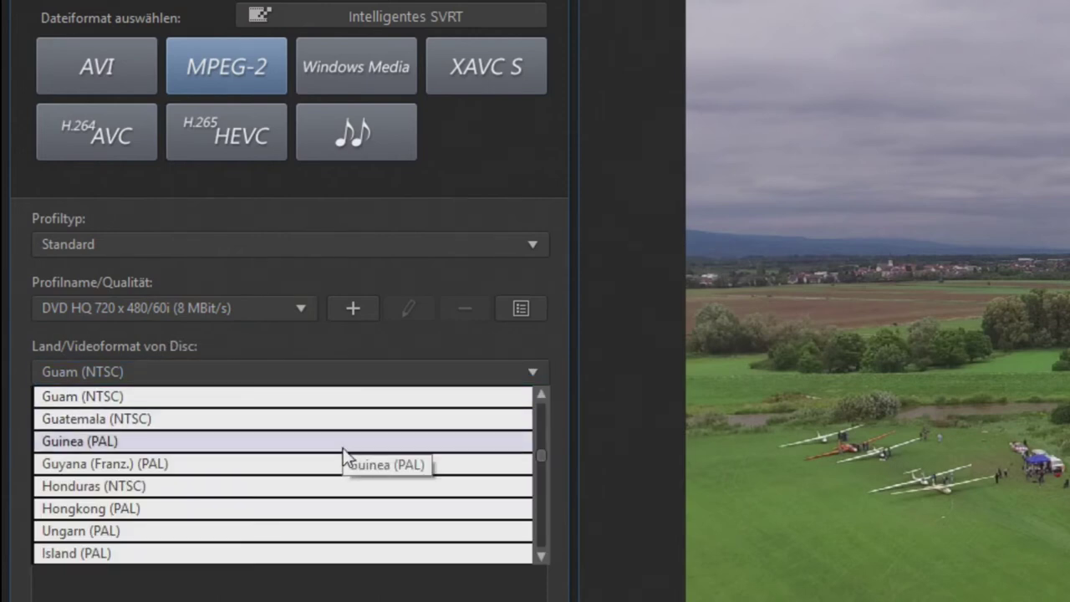
scroll(343, 449, up, 1)
drag(540, 452, 538, 405)
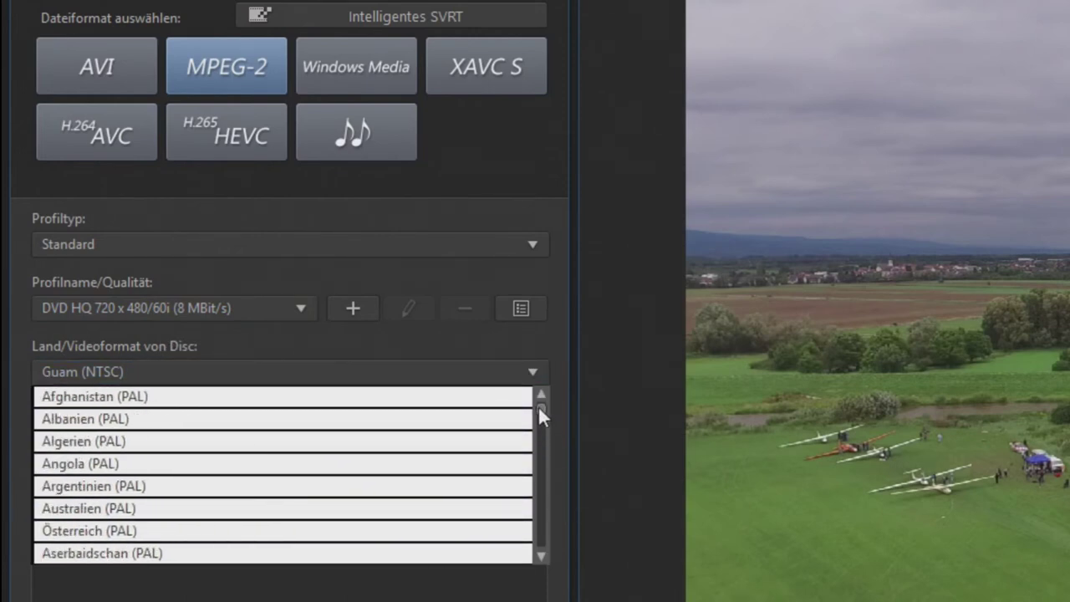
click(370, 508)
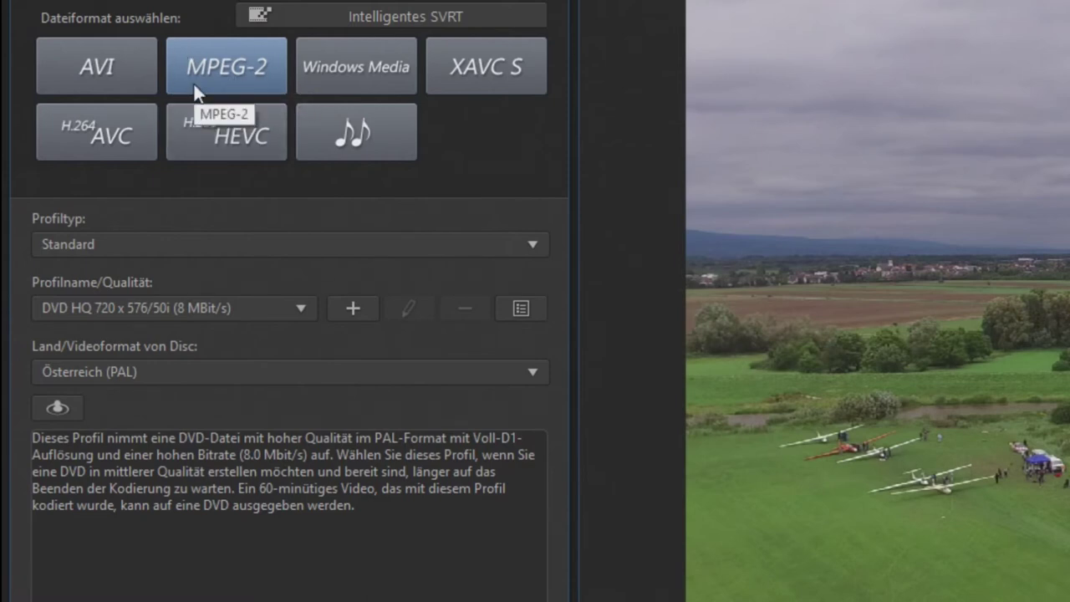
Step: Choose the Windows Media file format and review its list of video profiles without changing the selection
click(368, 88)
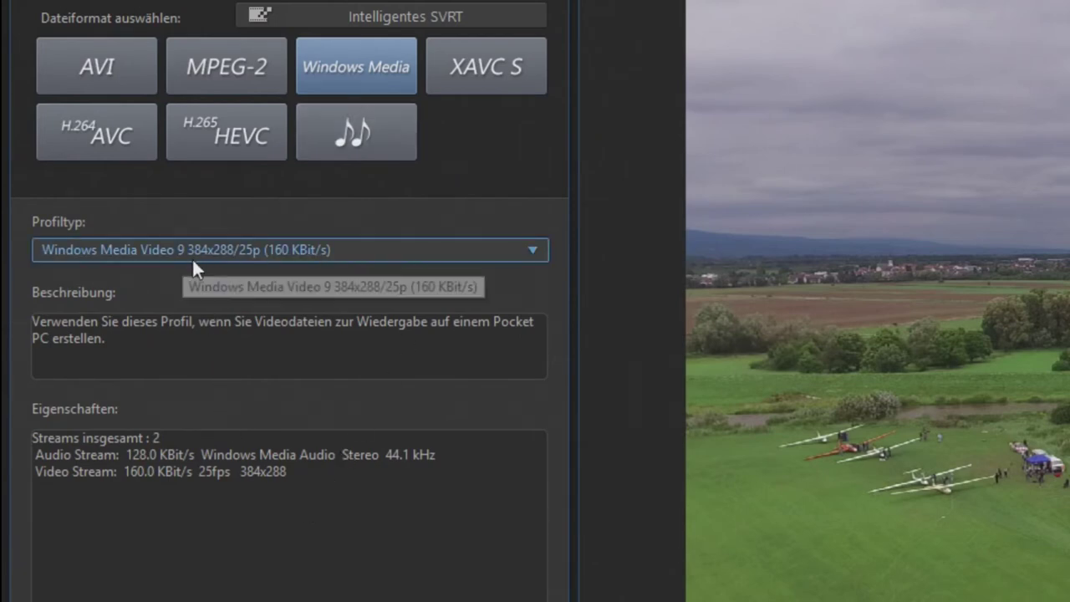
click(368, 251)
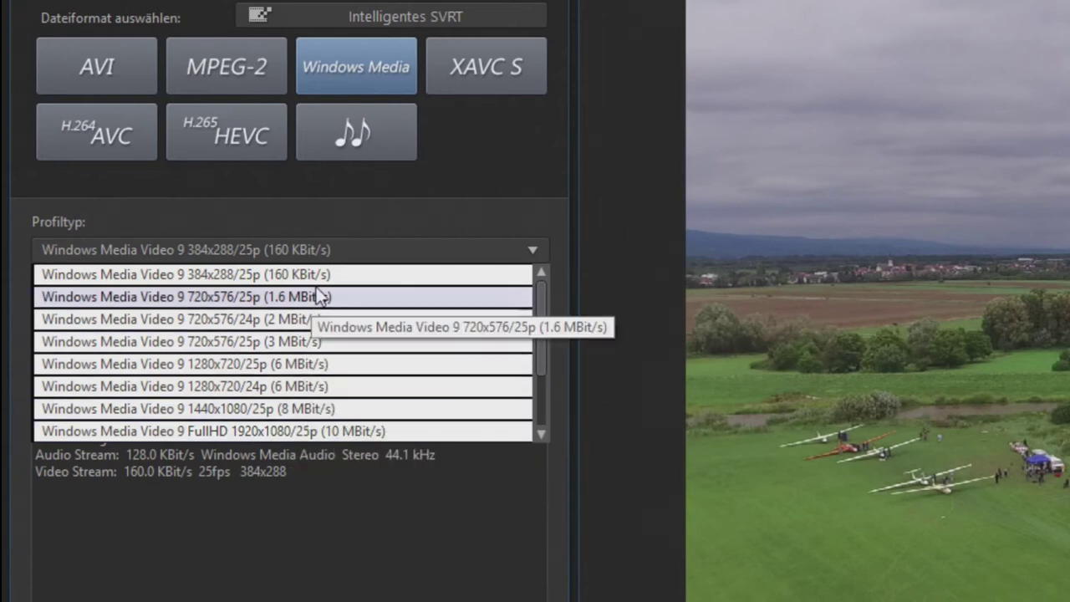
click(392, 218)
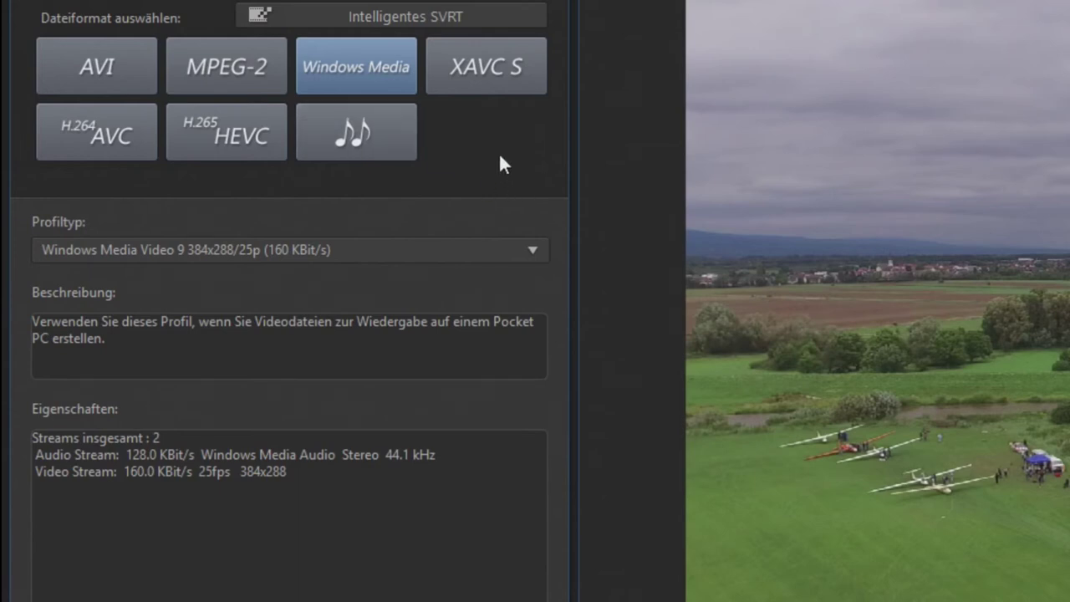
Step: Choose XAVC S as the output file format
click(499, 87)
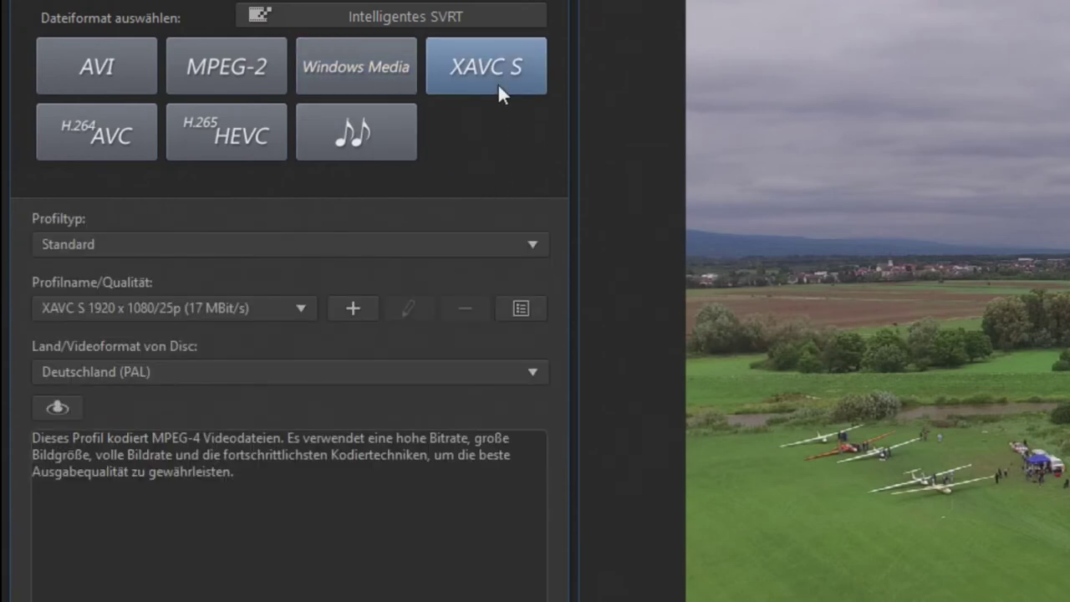